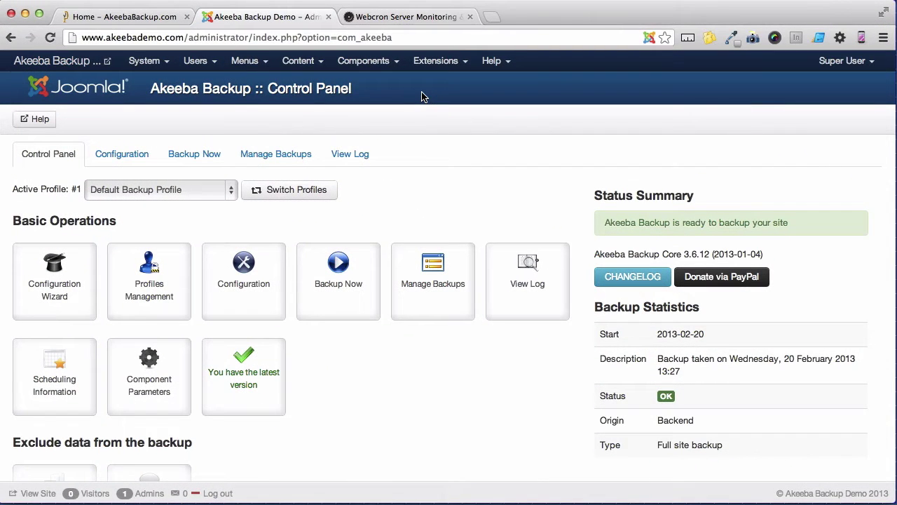
- Preview the backup scheduling information page, then return to the Akeeba Backup Control Panel
click(82, 400)
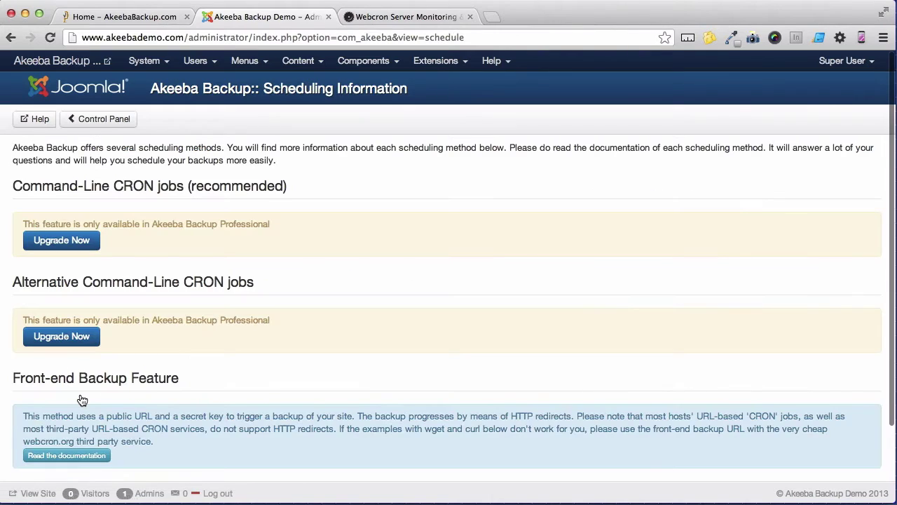
scroll(82, 400, down, 3)
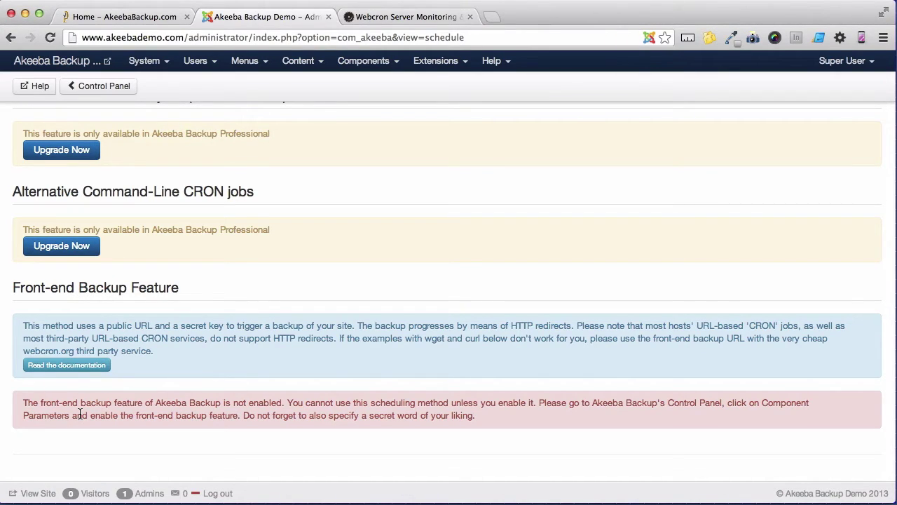
click(109, 90)
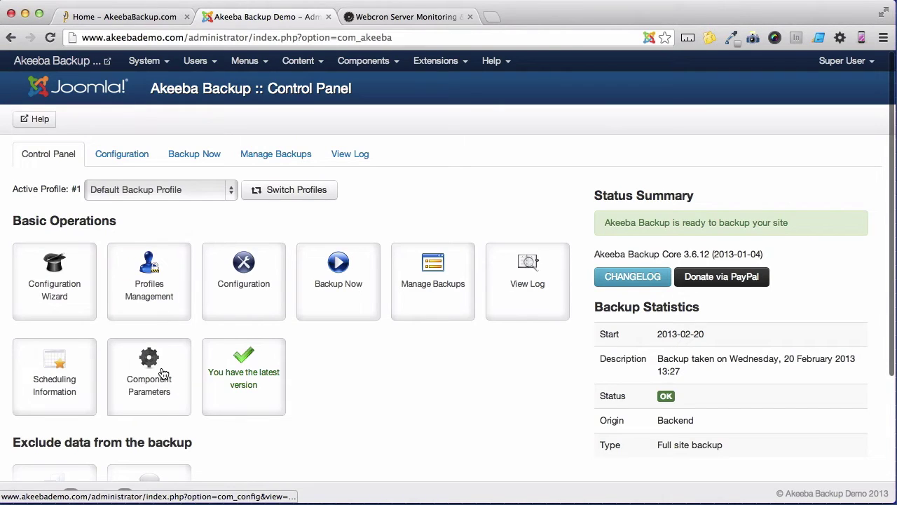
- In the component settings, enable front-end and remote backup and enter a secret word
click(162, 373)
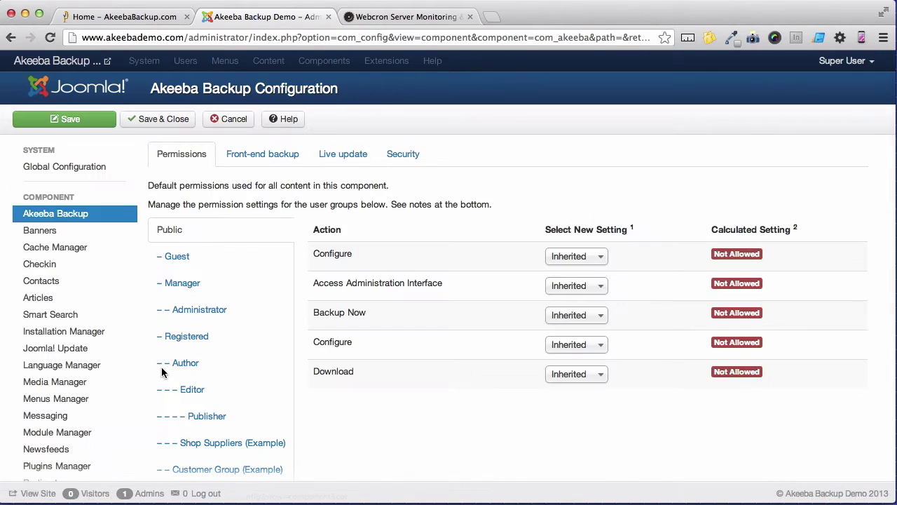
click(258, 155)
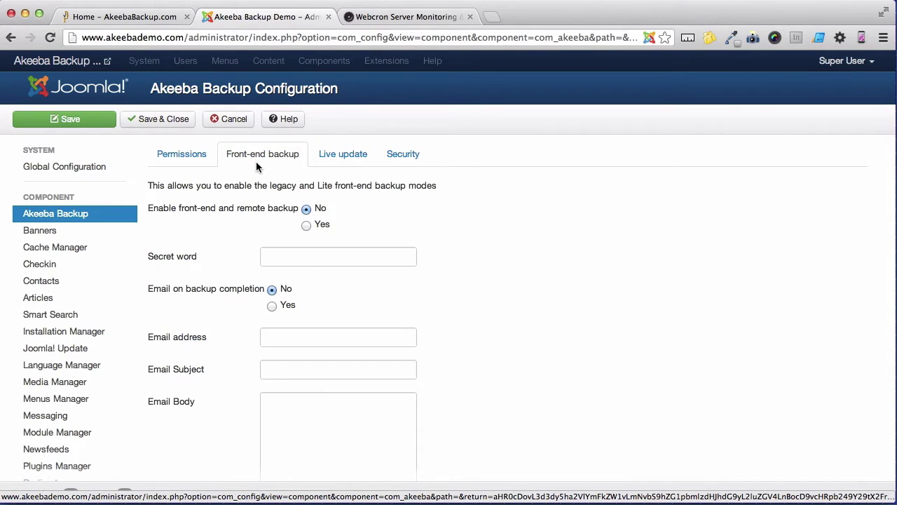
click(310, 232)
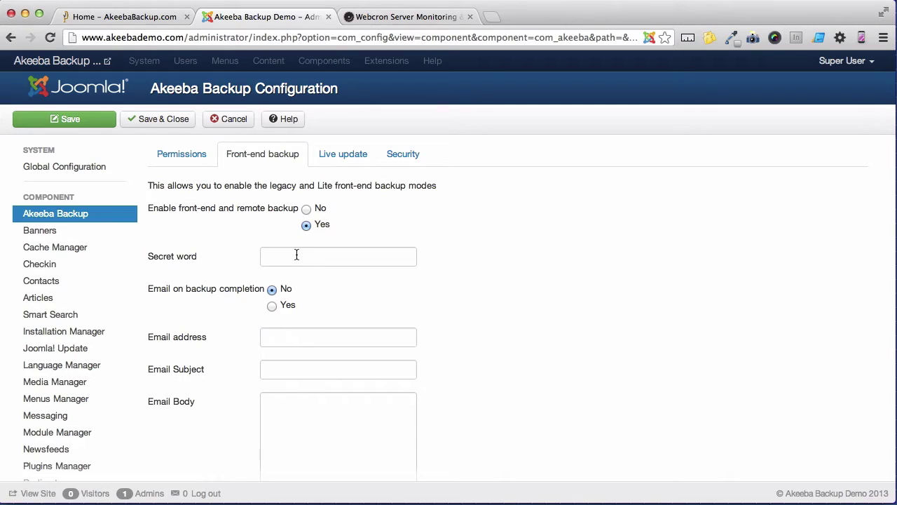
click(297, 255)
text(•••••••••)
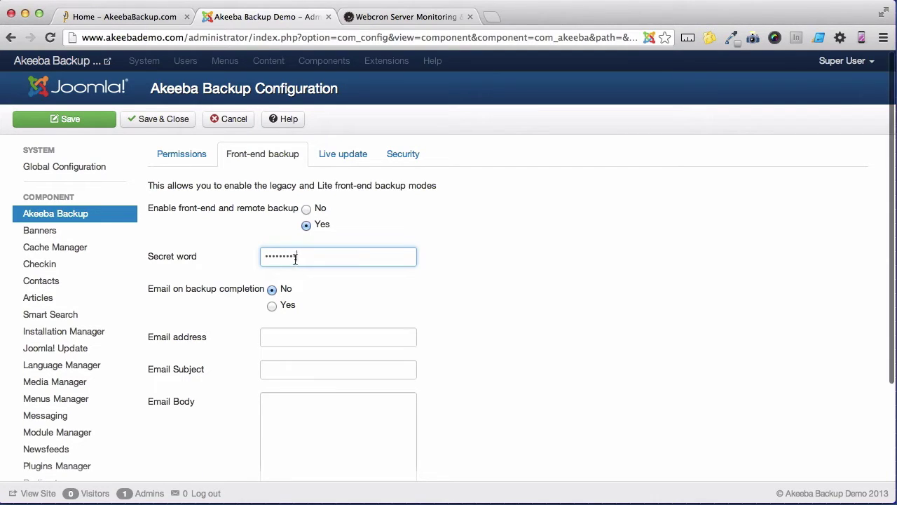
- Turn on completion emails to the notification address with subject 'Backup done' and body text, then save
click(273, 308)
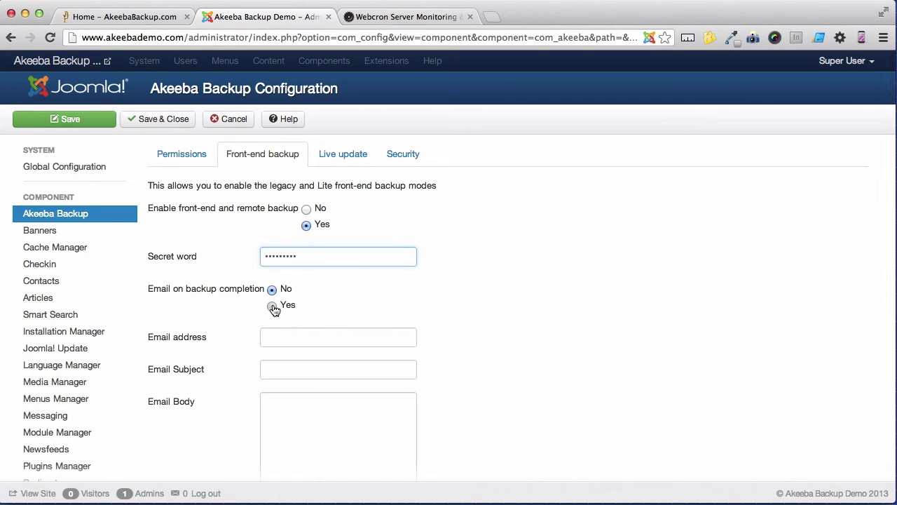
click(271, 337)
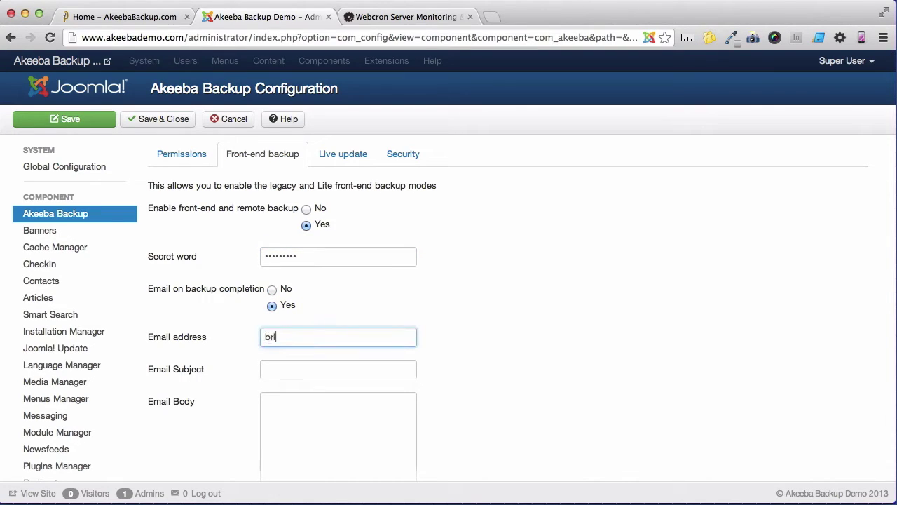
key(Tab)
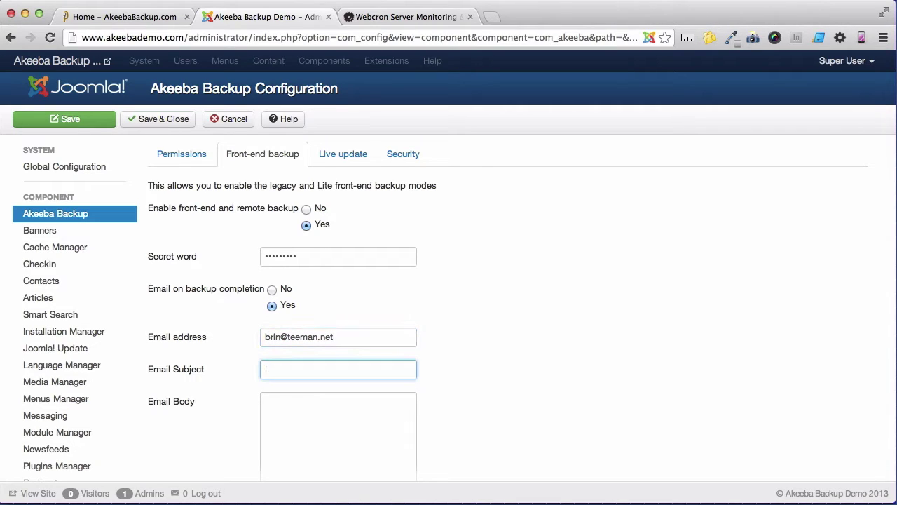
text(Backup done)
click(301, 412)
text(a new backup has been perfomred for you to download)
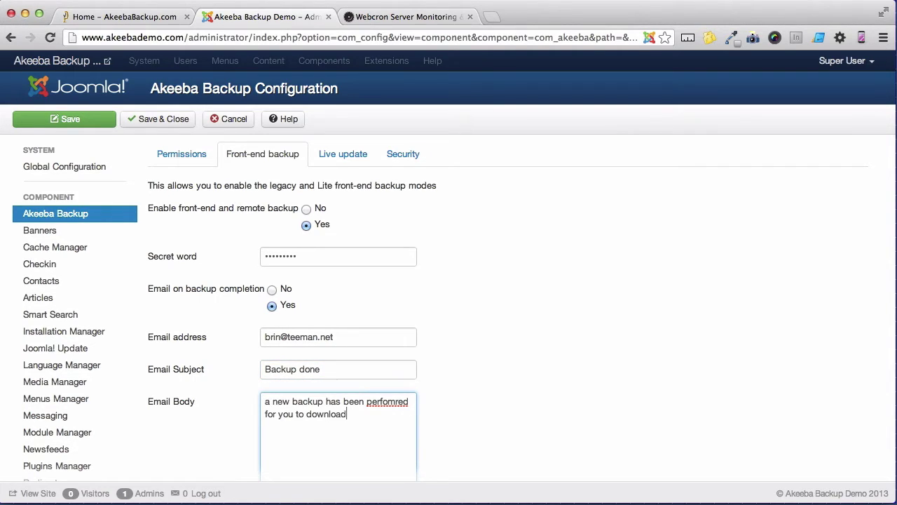
click(177, 128)
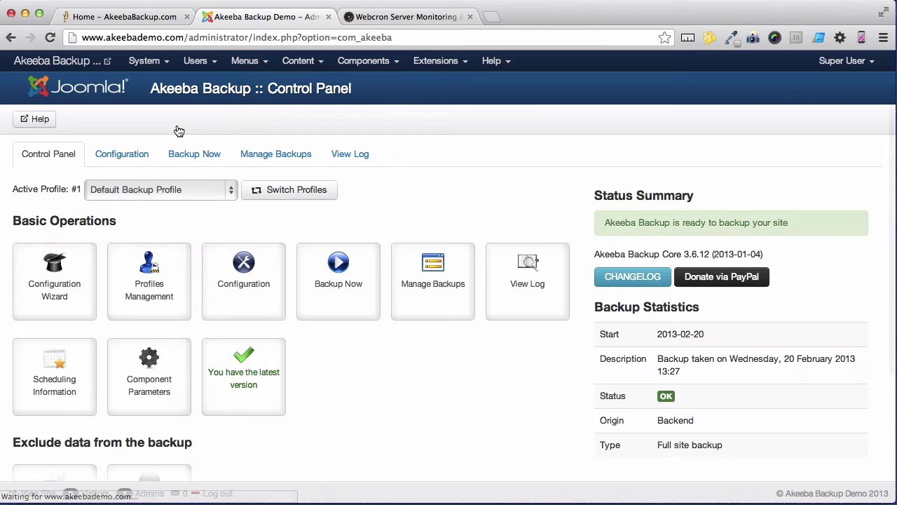
- Review the WebCron.org configuration table under Scheduling Information, then switch to the Webcron site
click(68, 370)
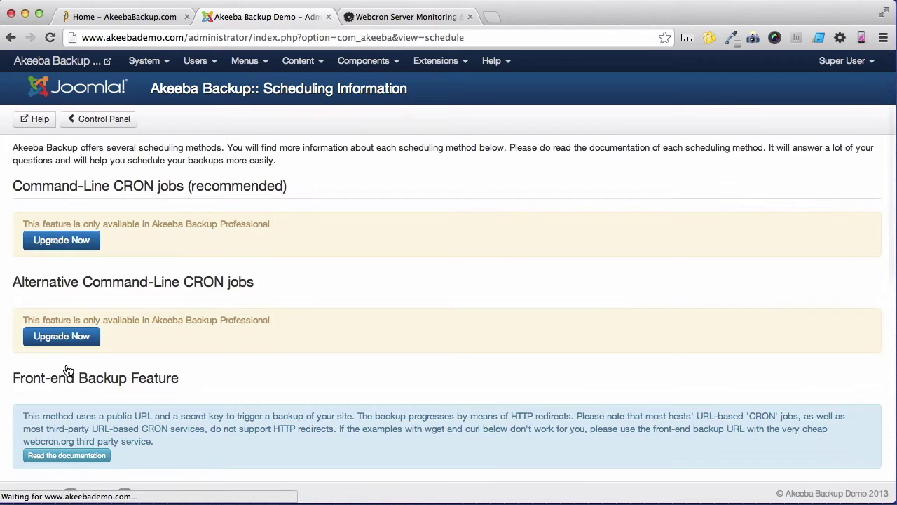
scroll(66, 369, down, 3)
scroll(66, 370, down, 3)
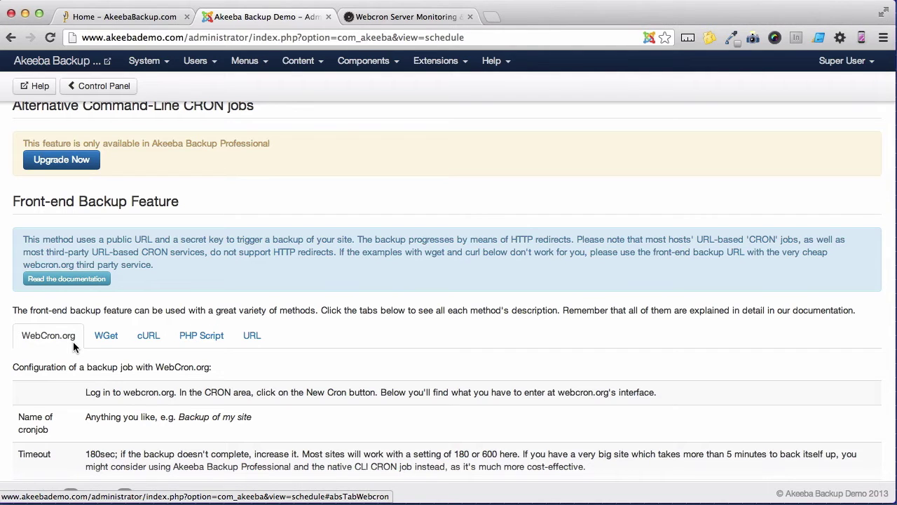
key(ctrl+Tab)
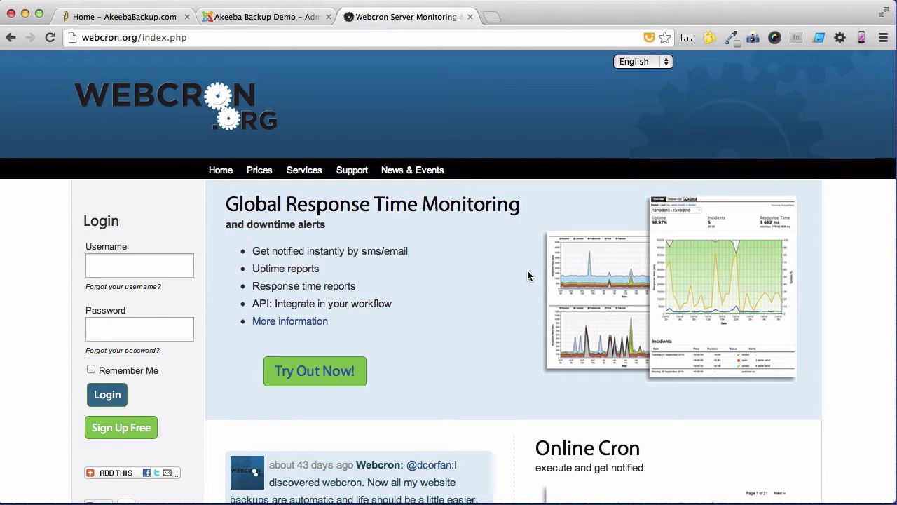
- Browse the Webcron home page and open the Price List to check cron launch costs
scroll(527, 275, down, 5)
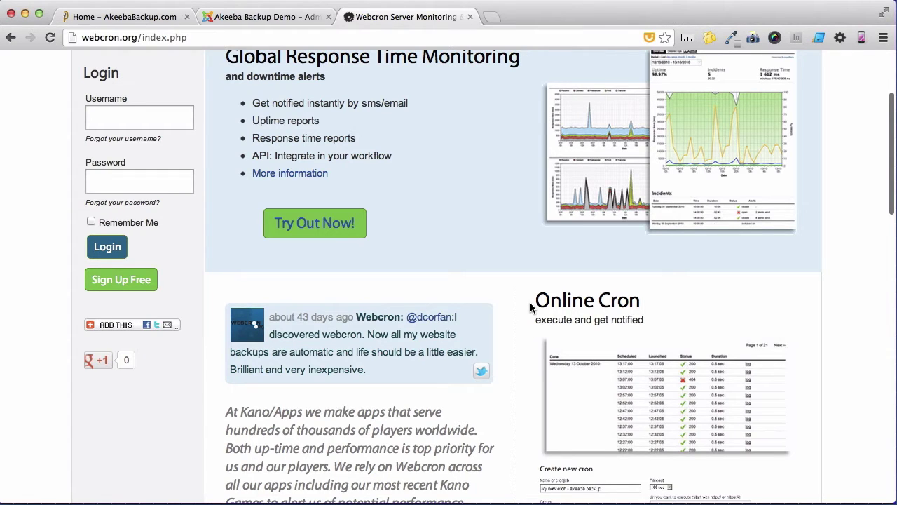
scroll(531, 306, up, 3)
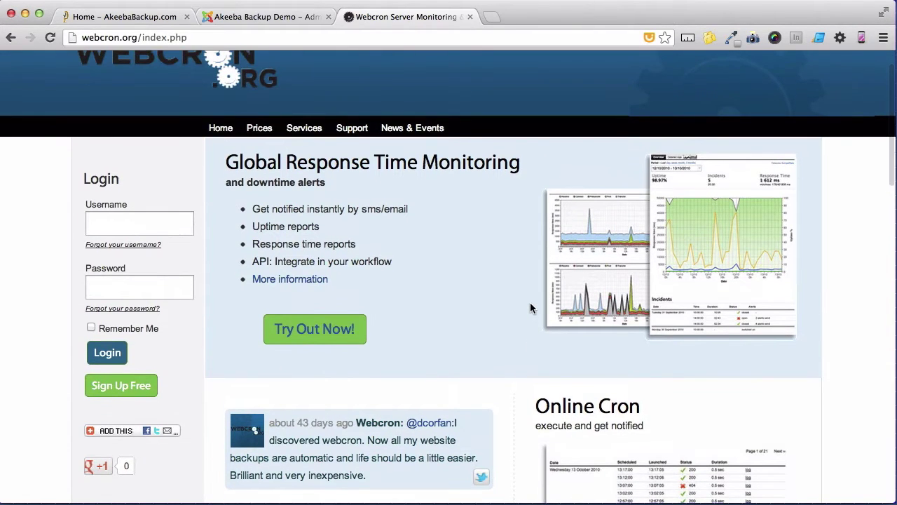
click(267, 132)
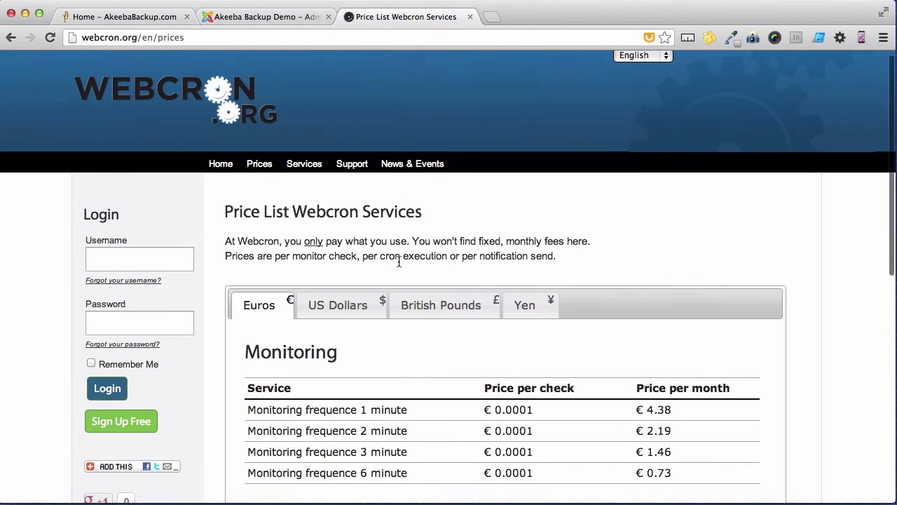
scroll(399, 261, down, 5)
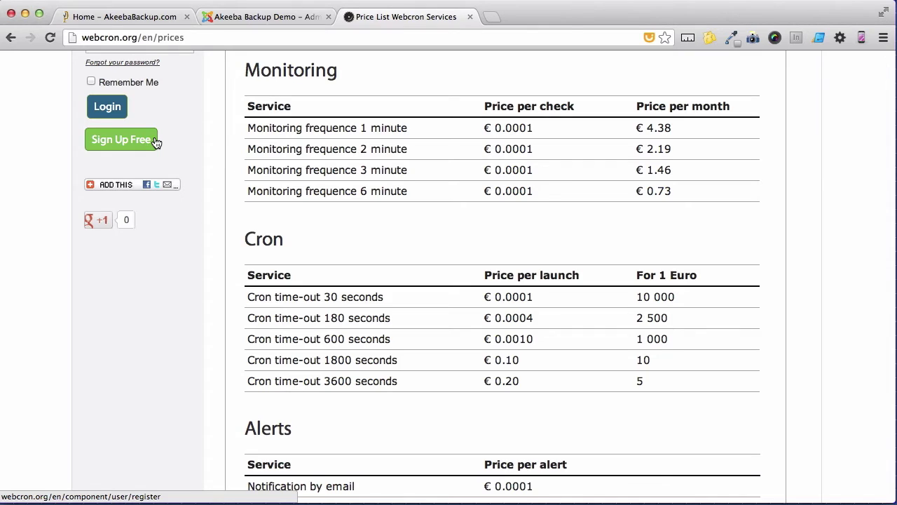
- Log in to Webcron.org using the saved username and the account password
click(156, 142)
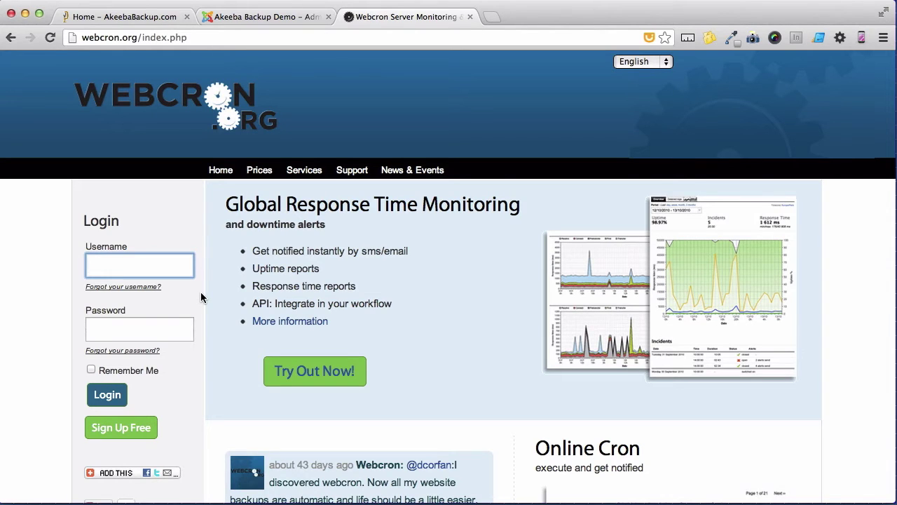
text(ake)
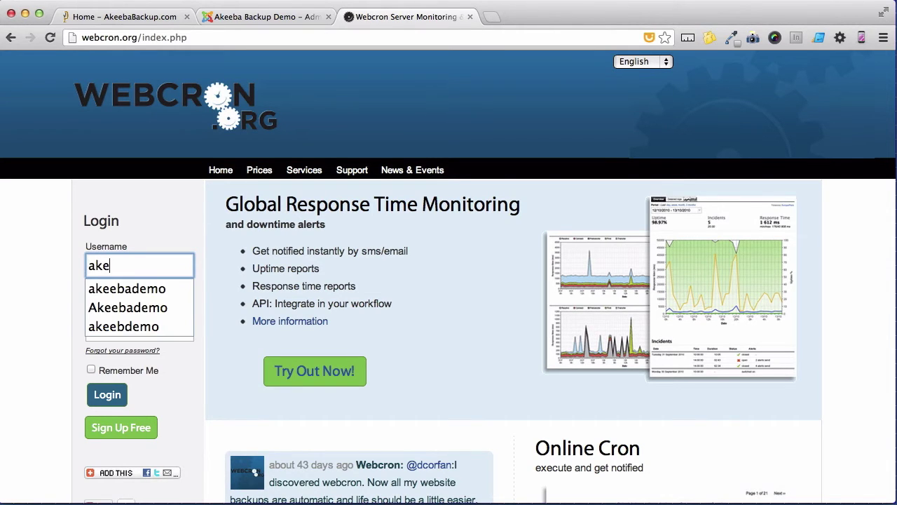
key(Down)
key(Return)
key(Tab)
text(********)
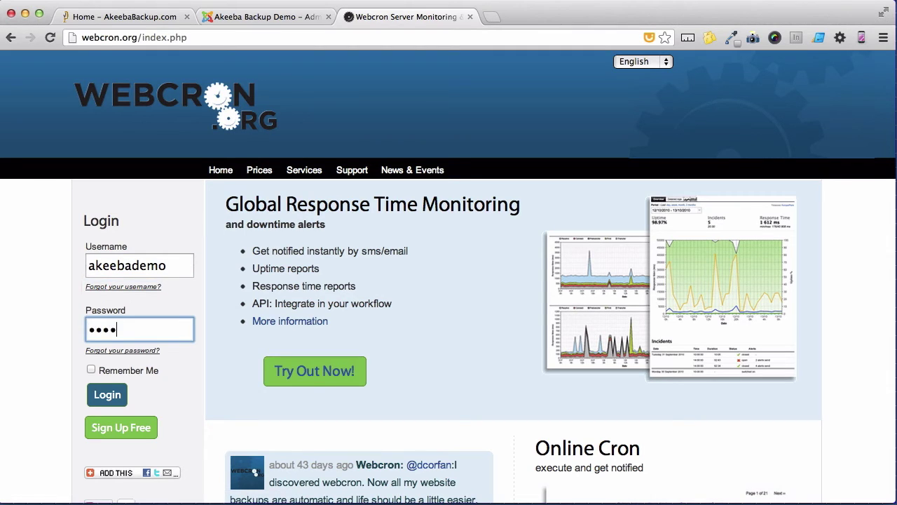
click(114, 394)
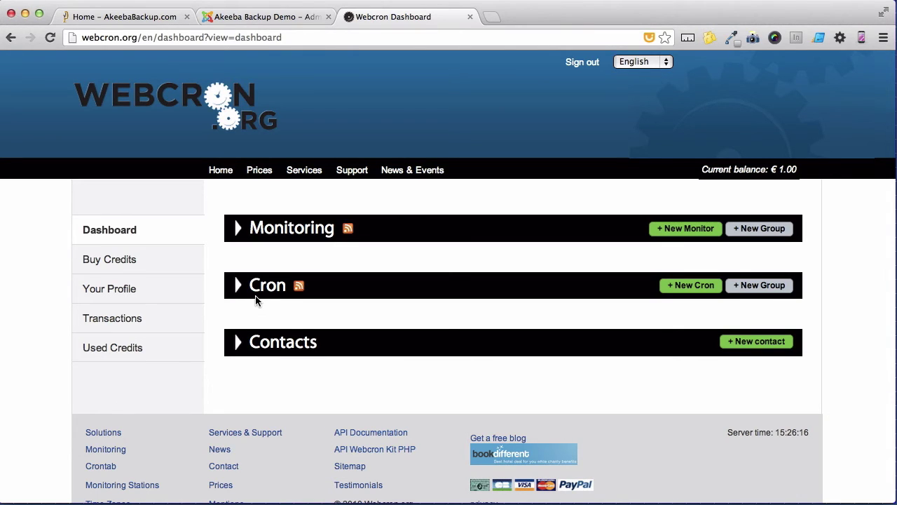
- Create a new cron job named 'Backup of web site' with a 180 sec timeout
click(680, 286)
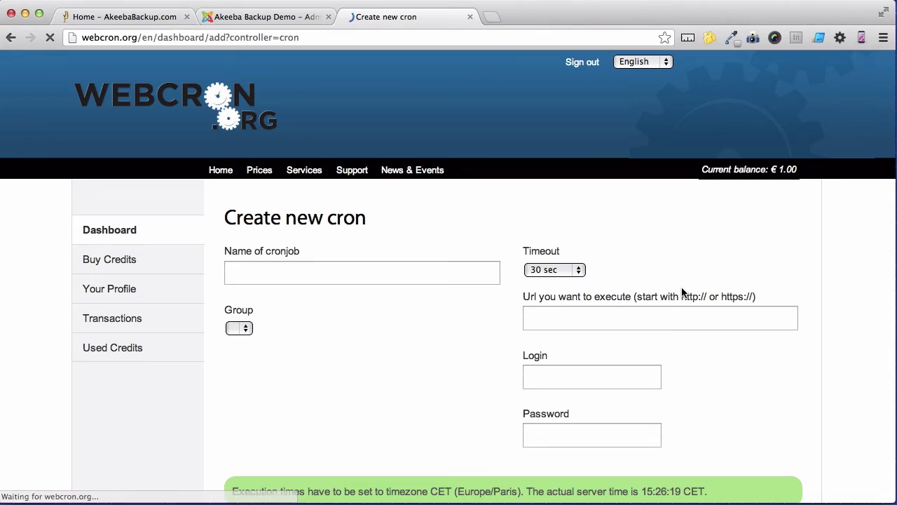
click(429, 279)
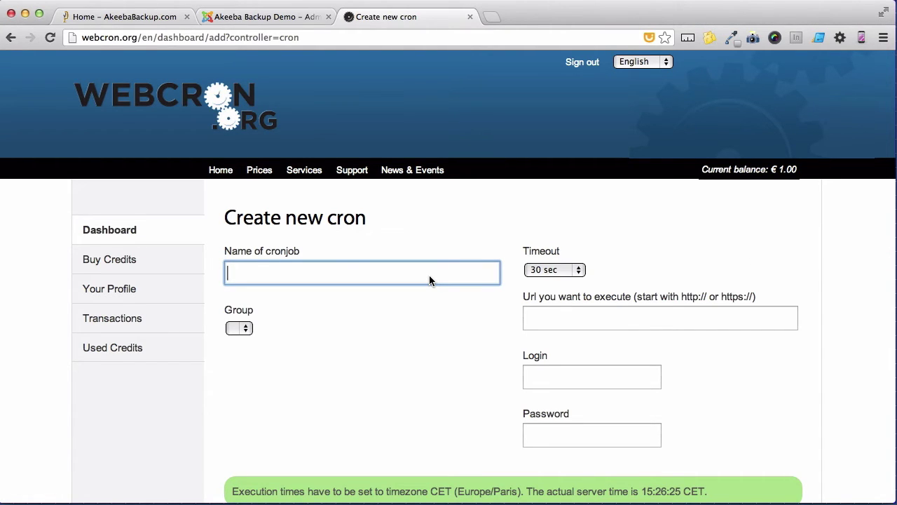
text(Backup of web site)
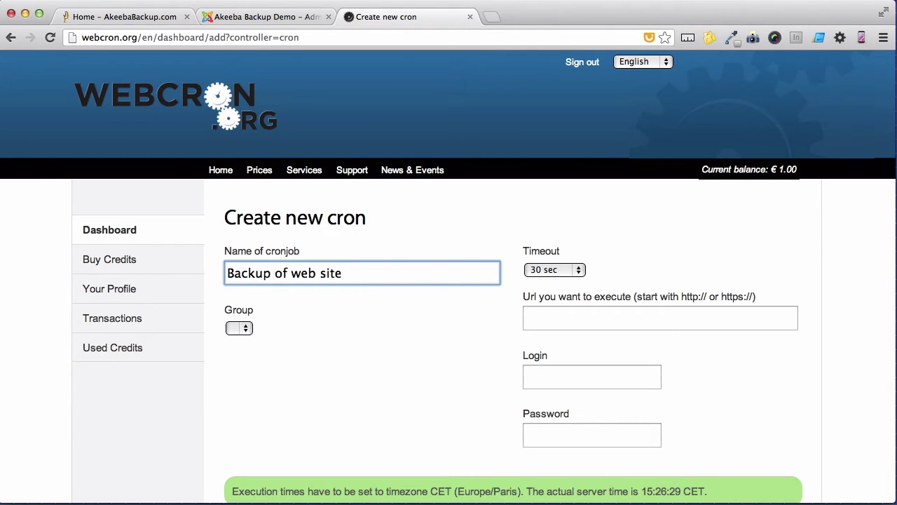
click(575, 270)
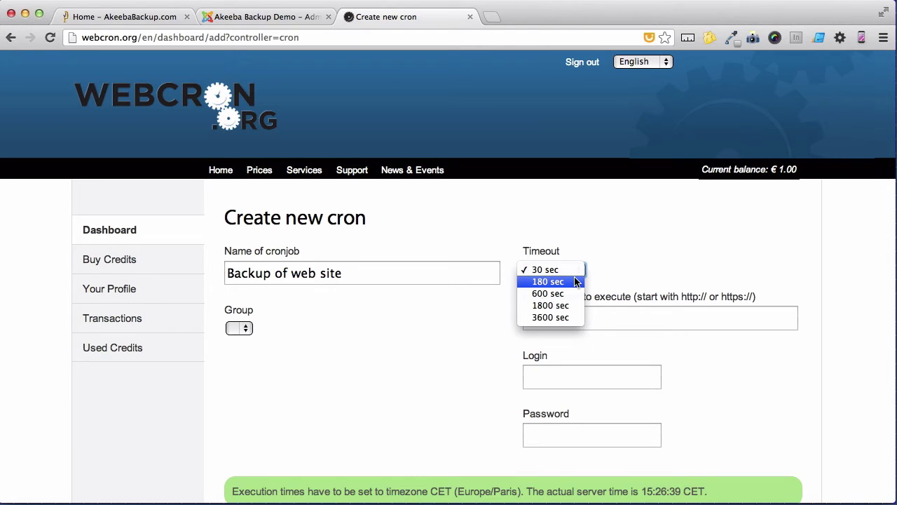
click(575, 281)
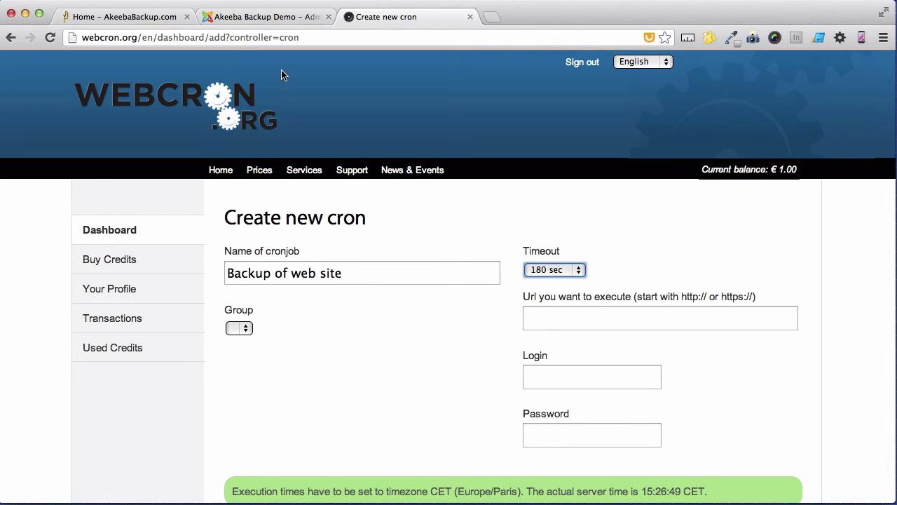
- Copy the WebCron.org front-end backup URL from Akeeba's scheduling information page
click(277, 15)
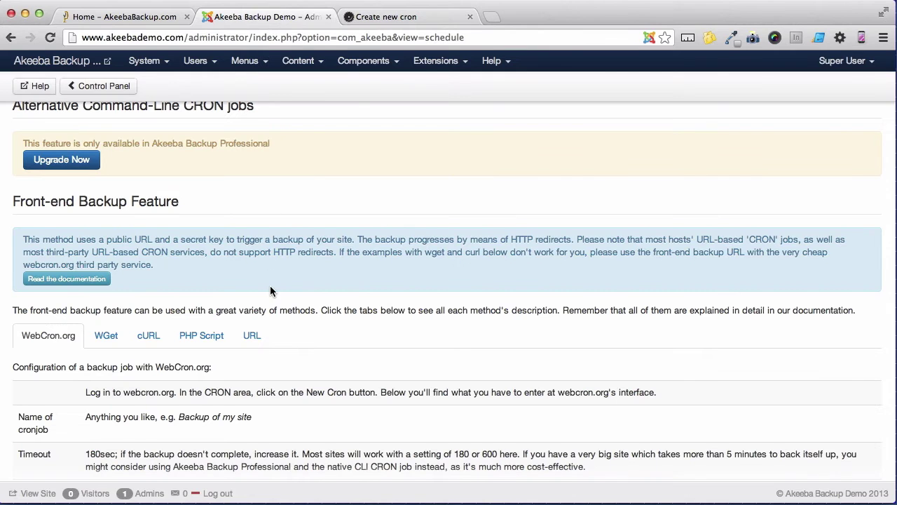
scroll(270, 285, down, 5)
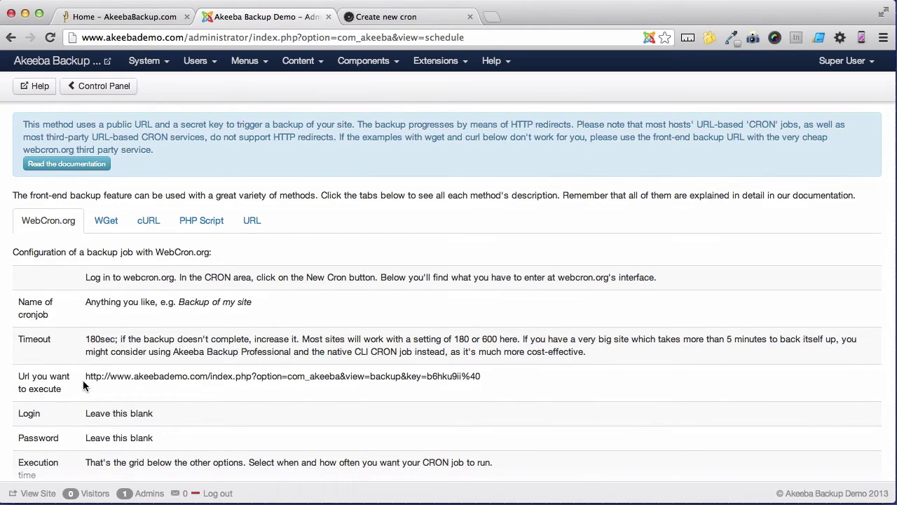
drag(83, 376, 482, 376)
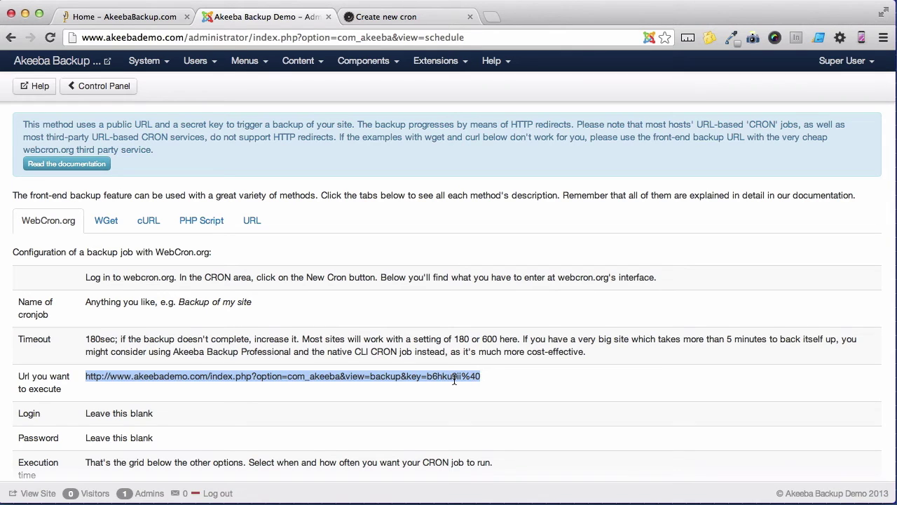
right_click(454, 379)
click(482, 383)
- Paste the backup URL into the cron form's URL to execute field
click(414, 22)
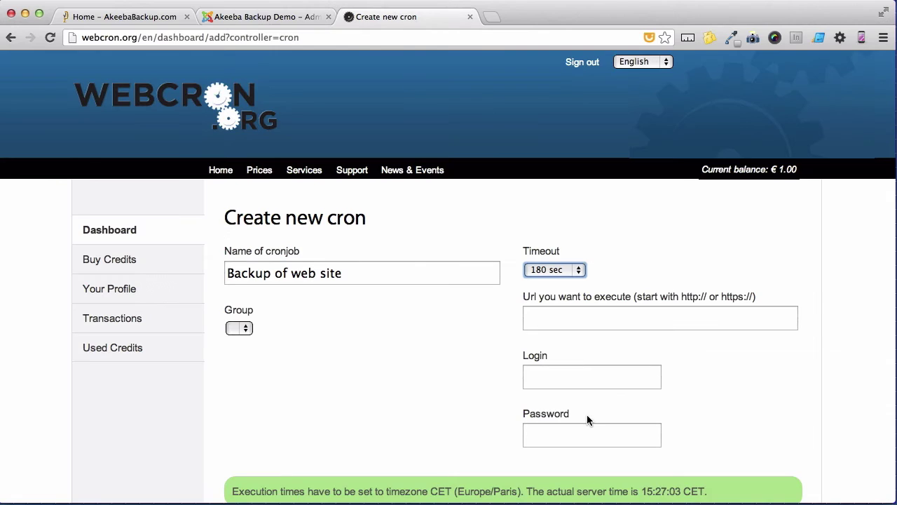
click(573, 317)
right_click(573, 316)
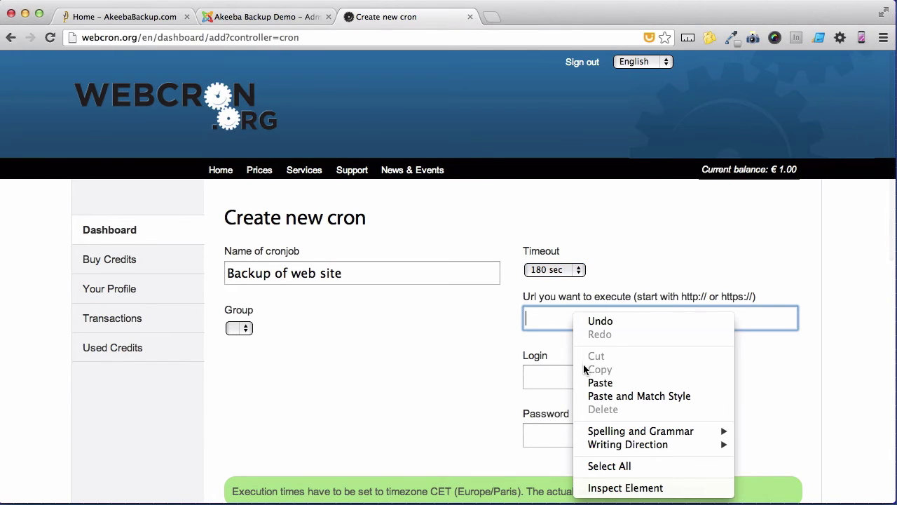
click(585, 382)
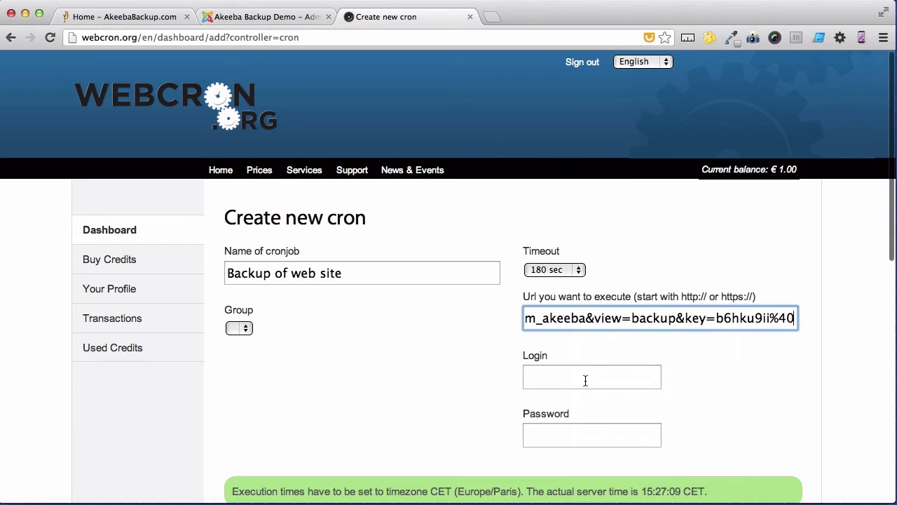
scroll(585, 380, down, 5)
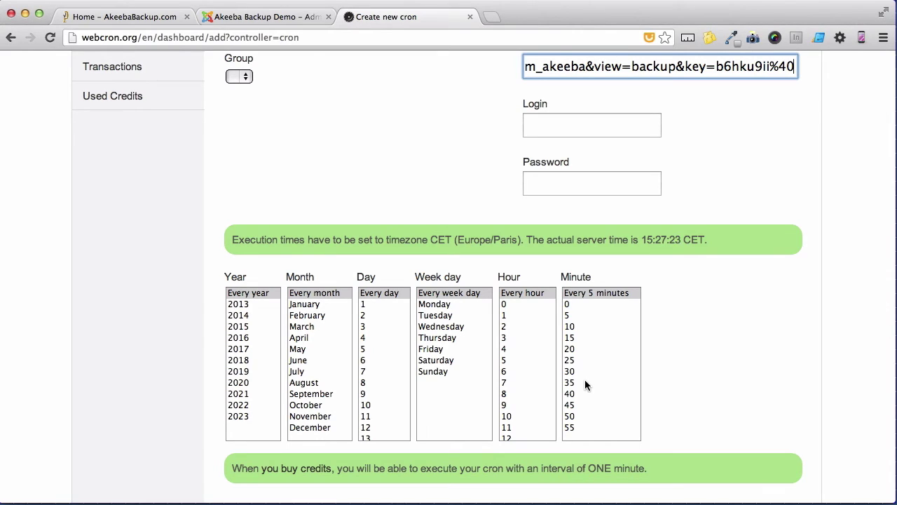
- Schedule the job every year, month and day, Monday through Sunday, at hour 1 minute 10, and submit
click(266, 294)
click(304, 296)
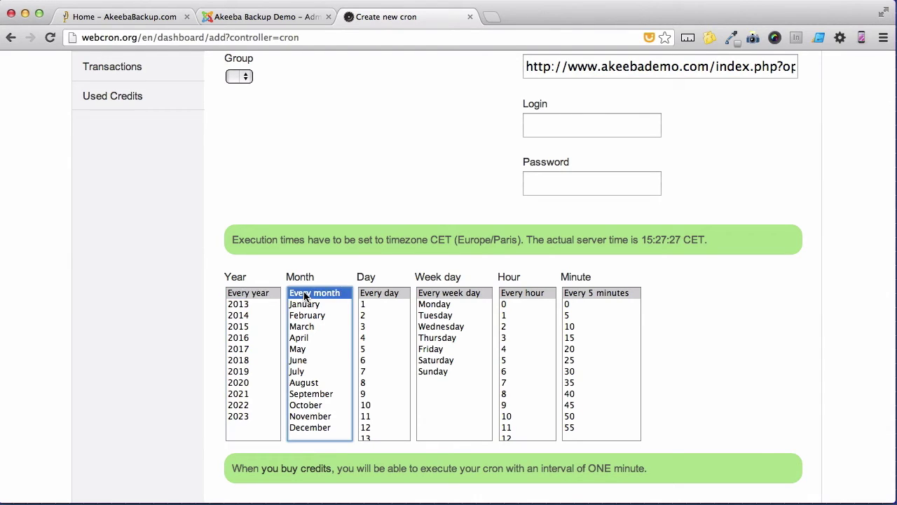
click(370, 294)
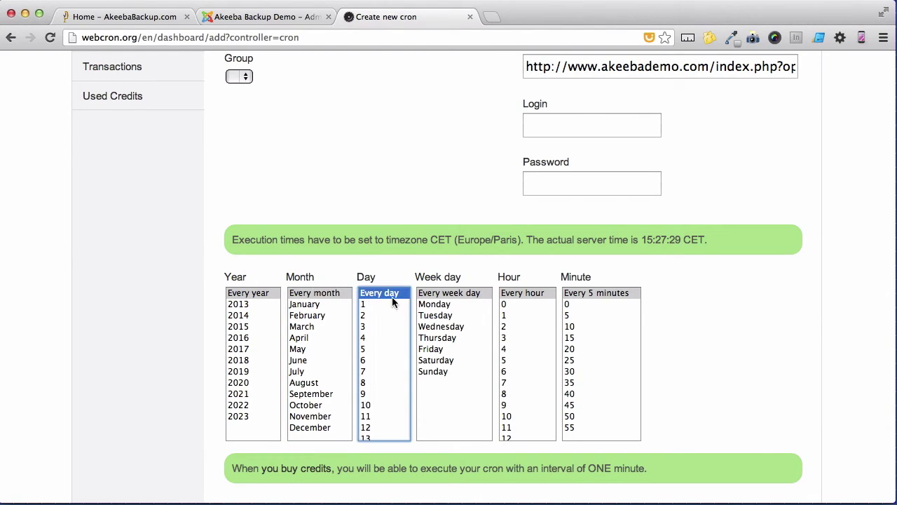
click(435, 306)
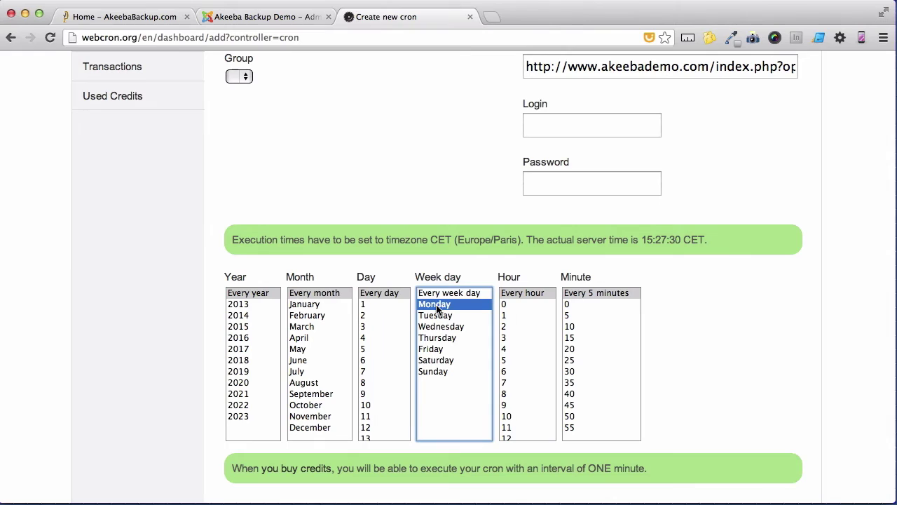
shift+click(434, 369)
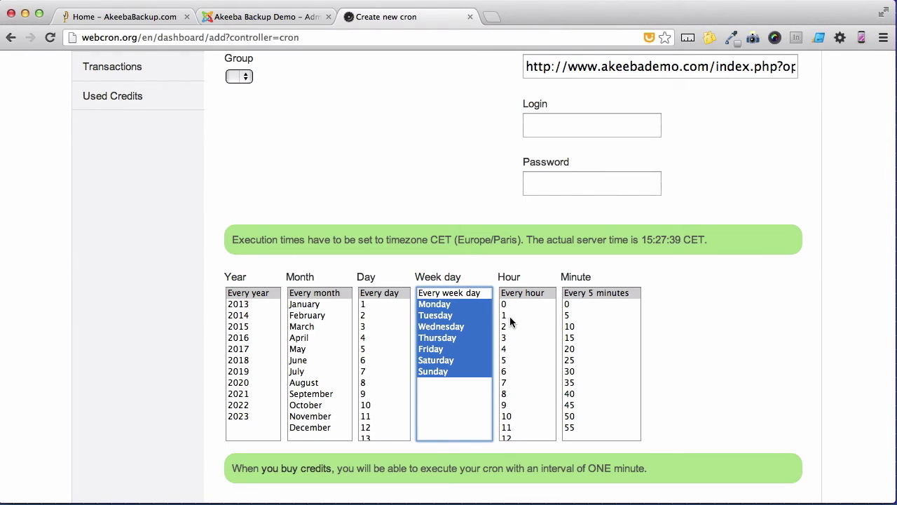
click(511, 316)
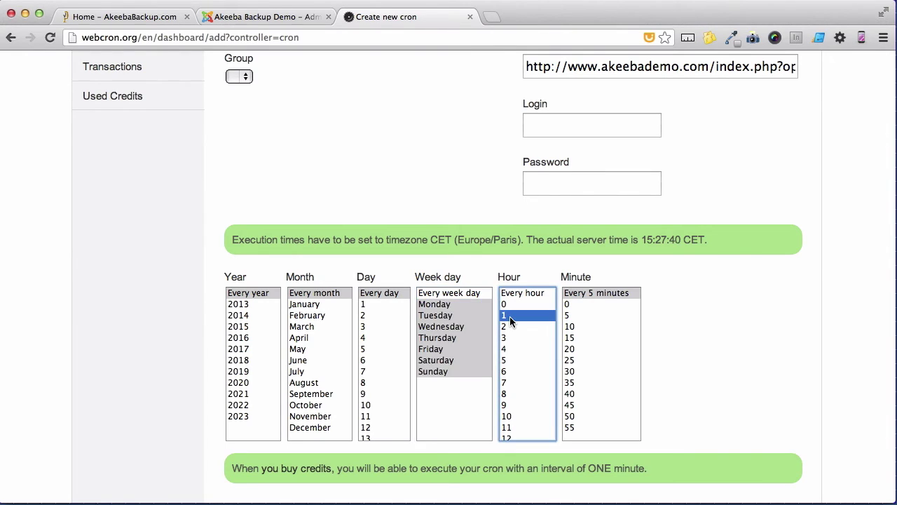
click(574, 327)
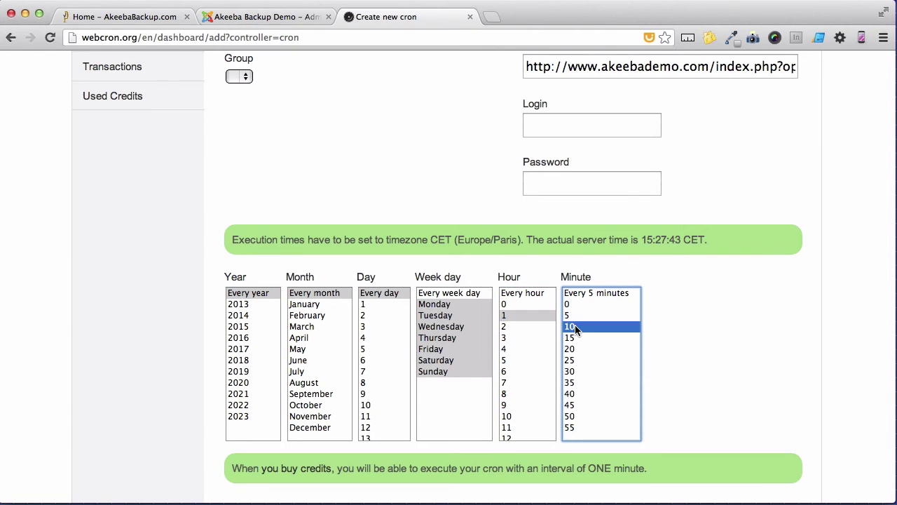
scroll(575, 324, down, 5)
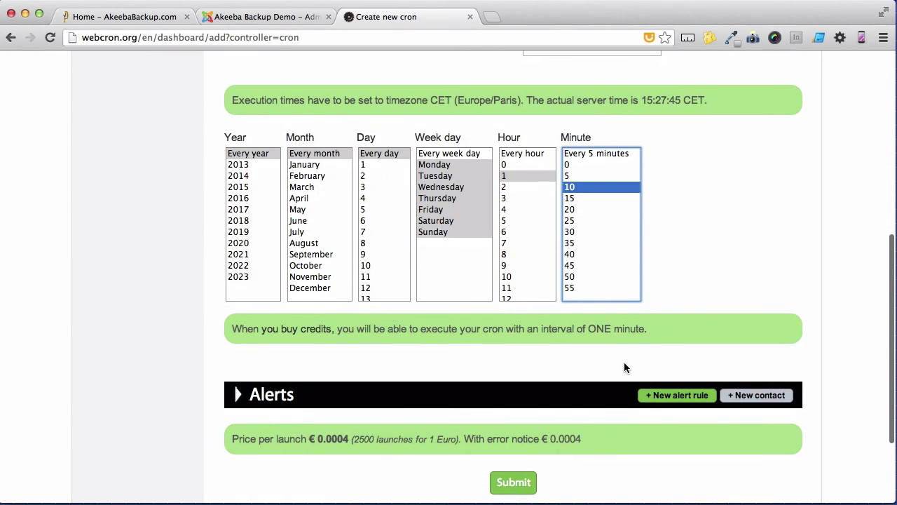
click(520, 483)
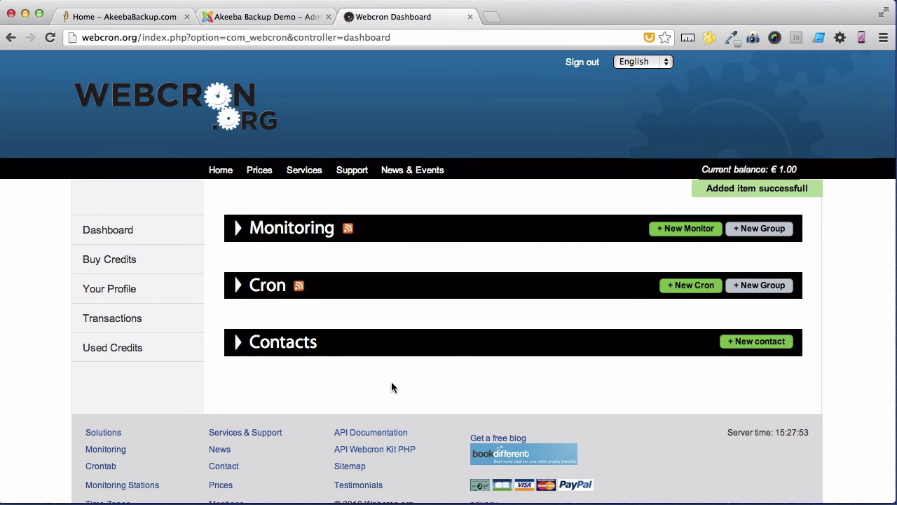
- Expand the Cron list on the Webcron dashboard to show the 'Backup of web site' job
click(280, 293)
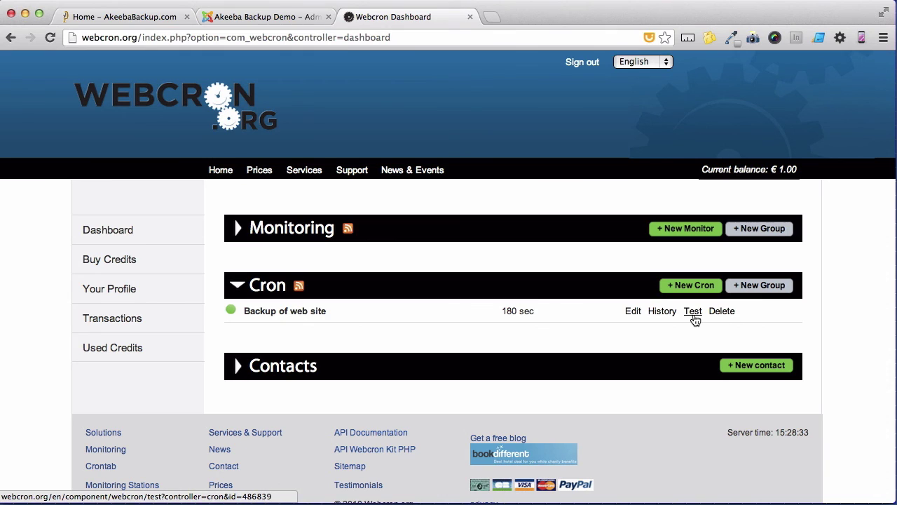
- Switch back to the Akeeba Backup Demo browser window showing the Control Panel
click(296, 18)
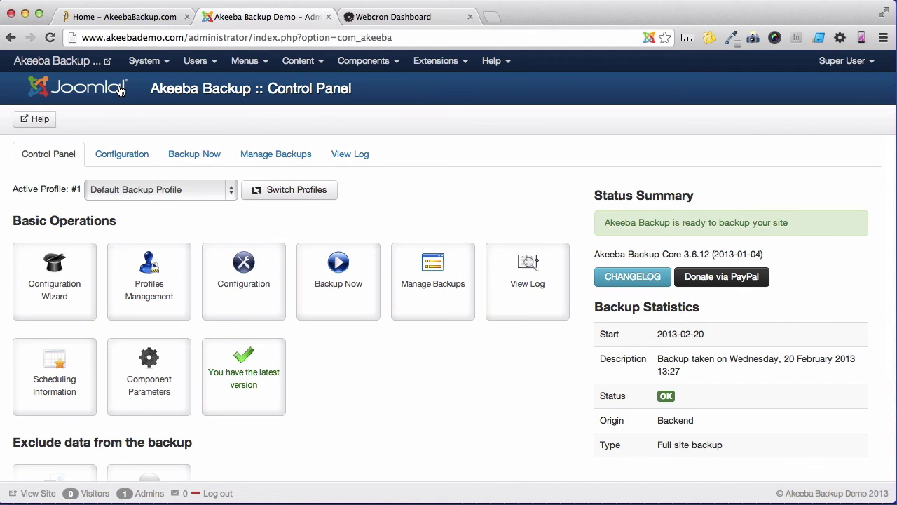